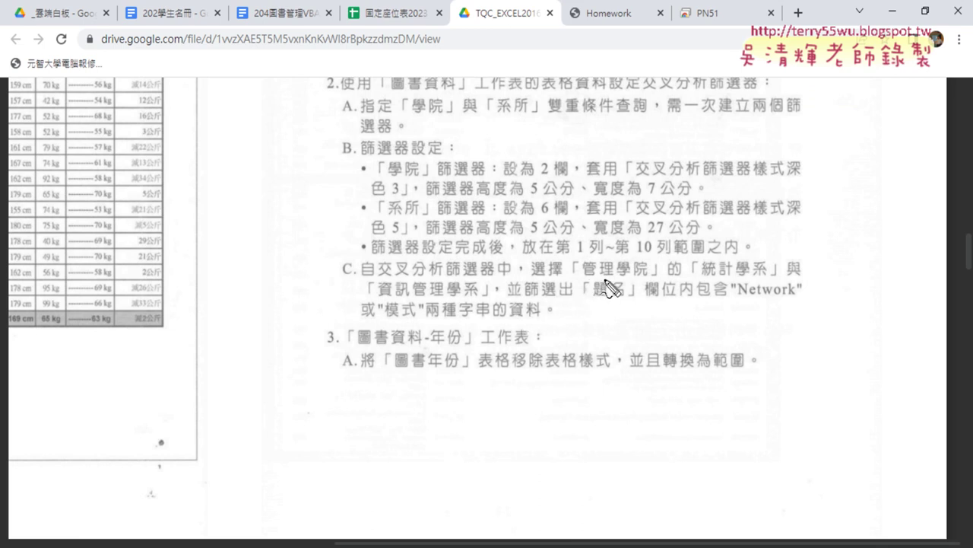
Mark 管理學院, 統計學系, 資訊管理學系, 題名 and Network in the instructions, then clear the marks.
drag(590, 277, 646, 278)
mouse_move(753, 275)
mouse_down()
mouse_move(701, 275)
mouse_move(764, 285)
mouse_up()
drag(453, 310, 457, 323)
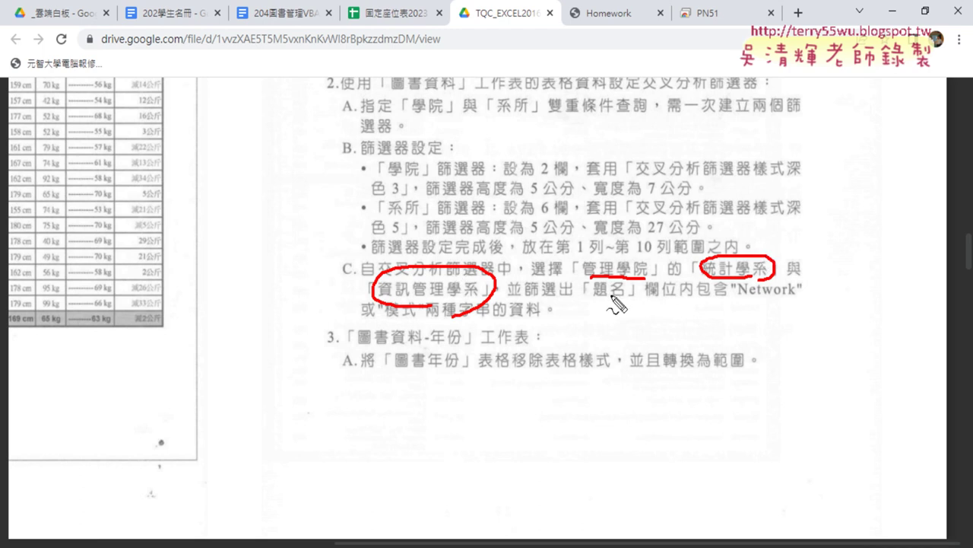
drag(592, 300, 621, 302)
drag(742, 291, 797, 297)
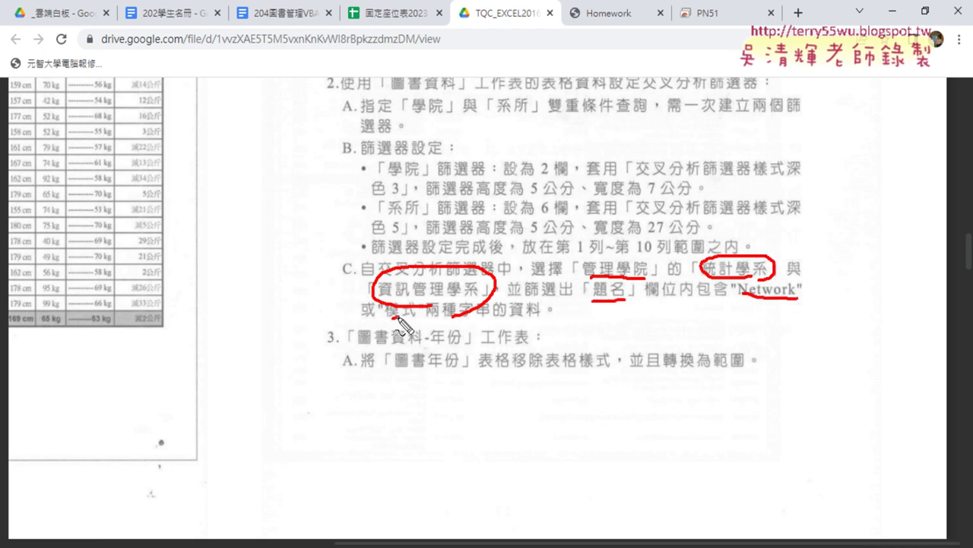
key(Escape)
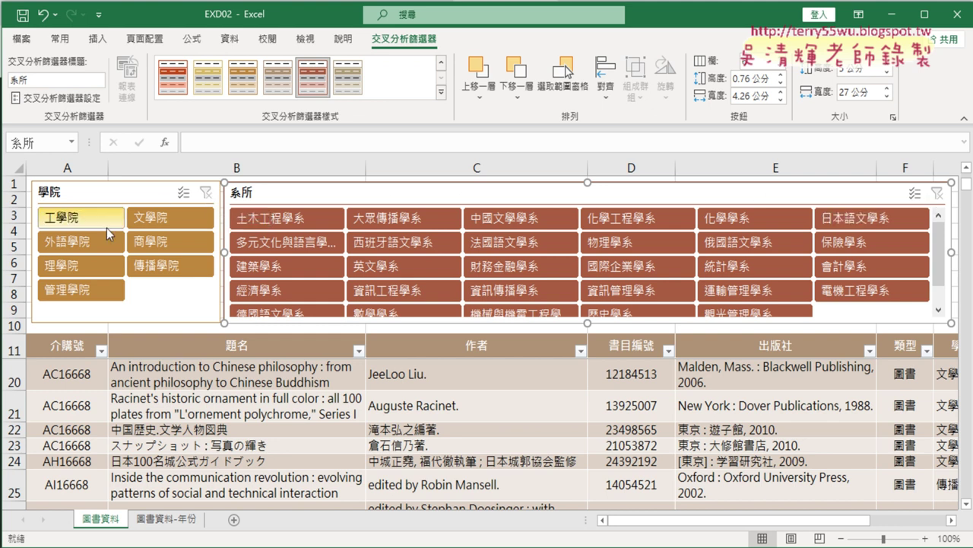
Filter the slicers to 管理學院, with 統計學系 and 資訊管理學系 selected in 系所.
click(89, 293)
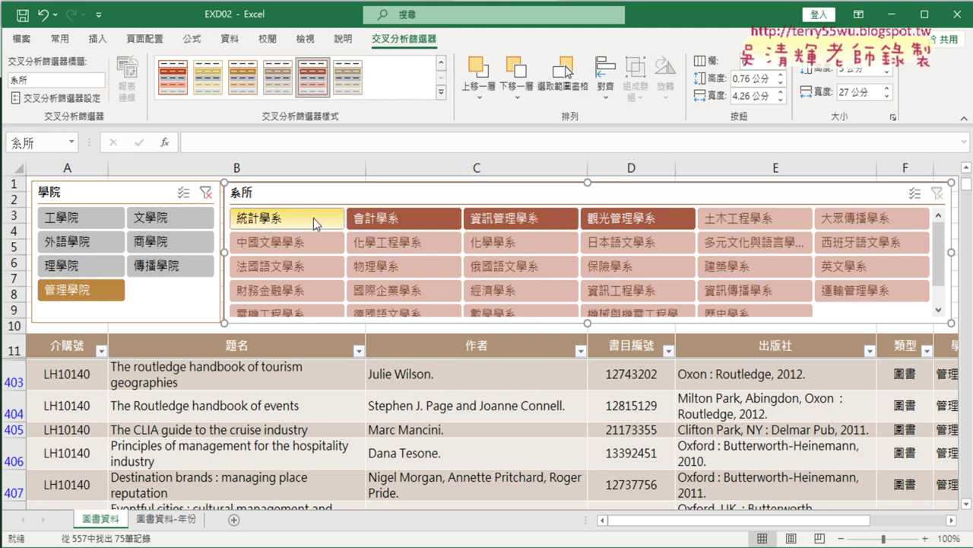
click(274, 222)
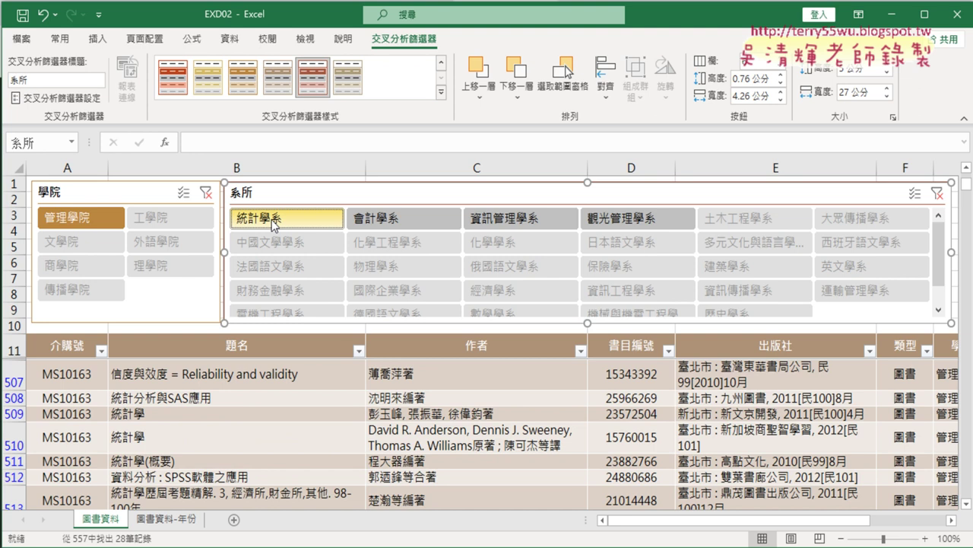
ctrl+click(511, 226)
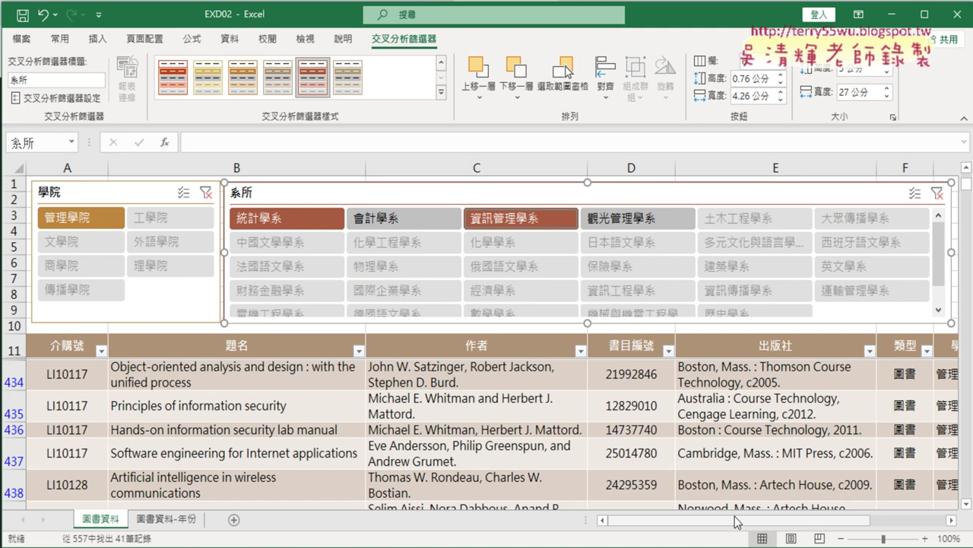
Check the 系所 values of the filtered rows by scrolling through the table.
mouse_move(736, 521)
mouse_down()
mouse_move(787, 525)
mouse_move(775, 525)
mouse_up()
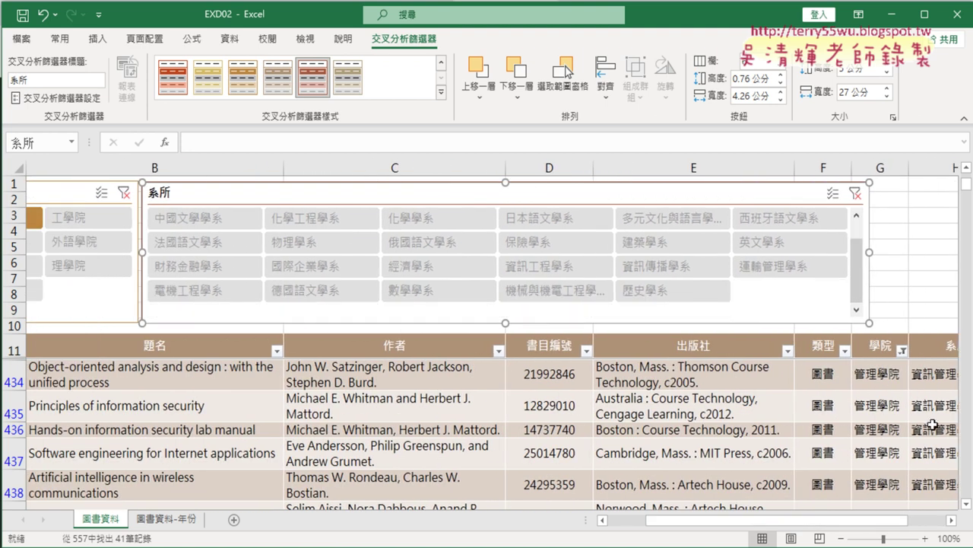
click(935, 386)
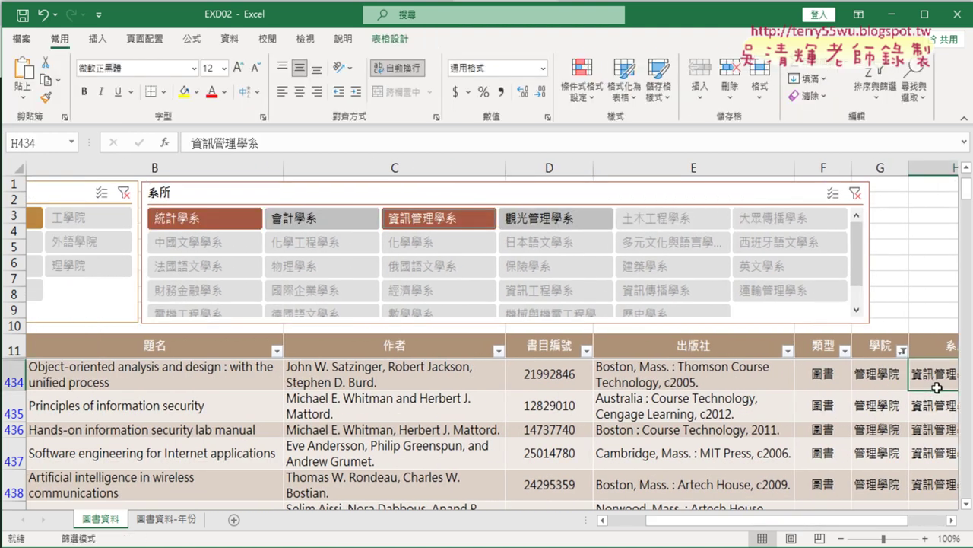
click(951, 521)
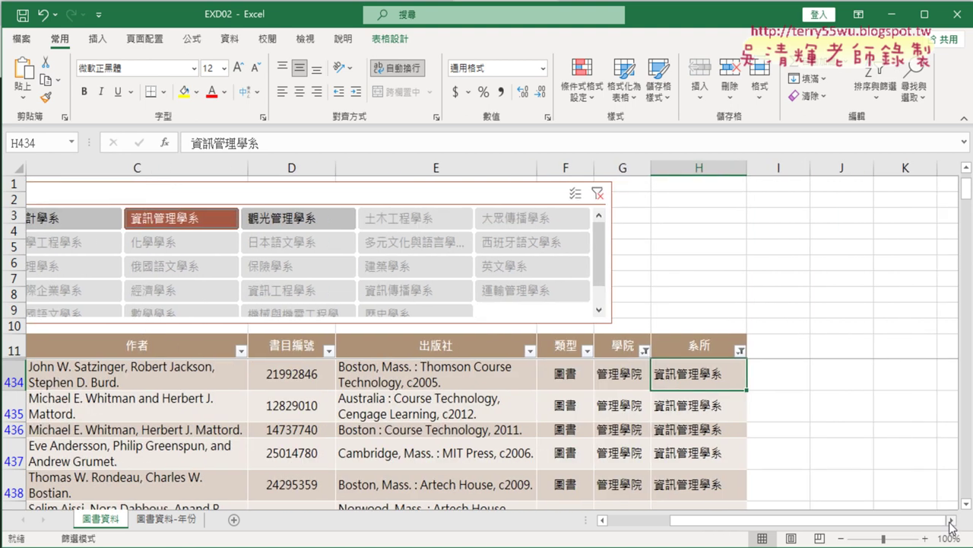
click(779, 428)
scroll(783, 428, down, 2)
scroll(783, 427, down, 5)
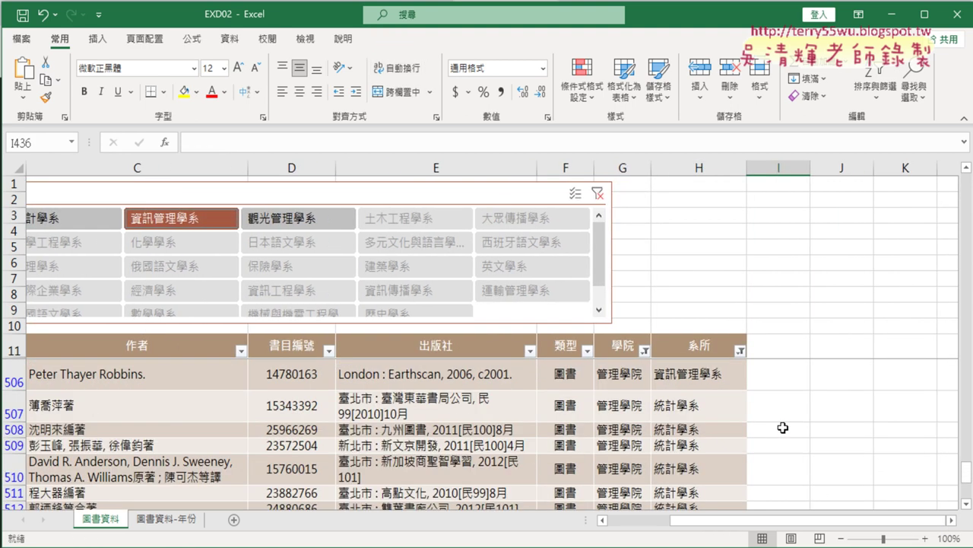
scroll(783, 427, down, 1)
scroll(783, 427, down, 2)
scroll(783, 427, down, 4)
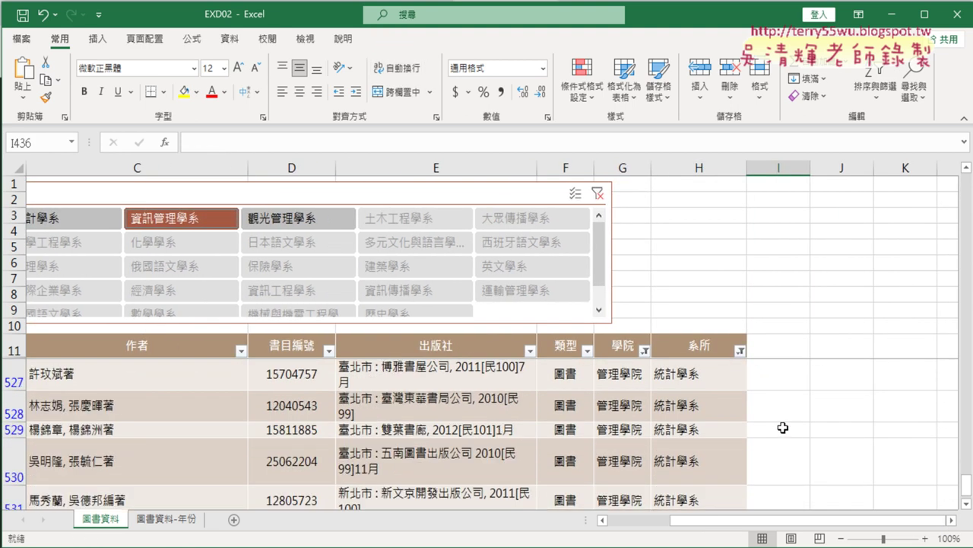
scroll(783, 427, up, 3)
scroll(783, 427, up, 4)
scroll(783, 427, up, 2)
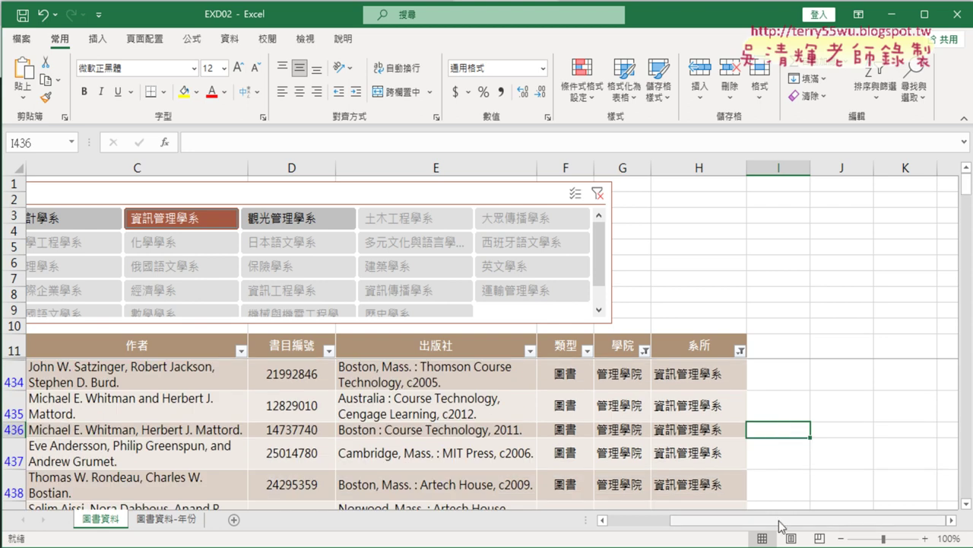
drag(780, 523, 718, 523)
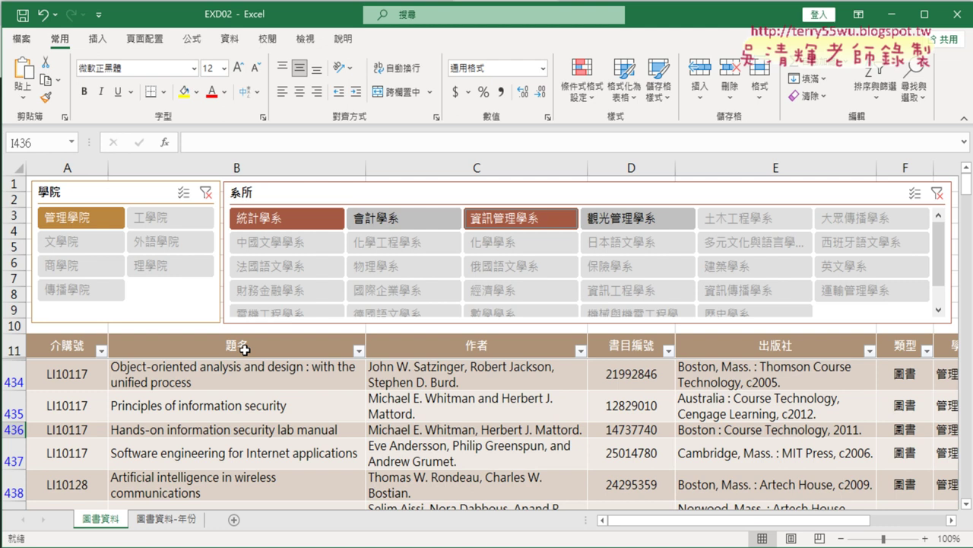
click(416, 545)
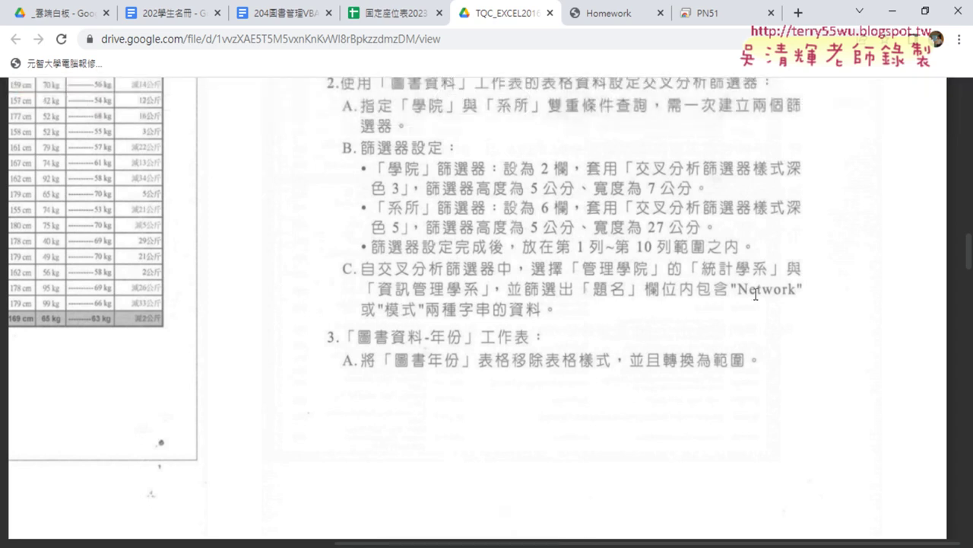
click(893, 11)
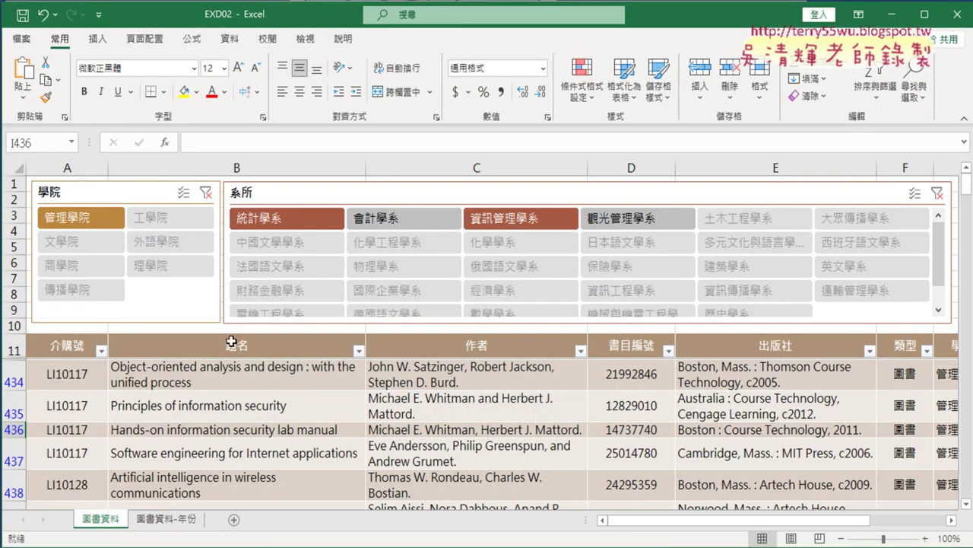
Open a 文字篩選 > 包含 custom filter on the 題名 column for Network.
click(359, 350)
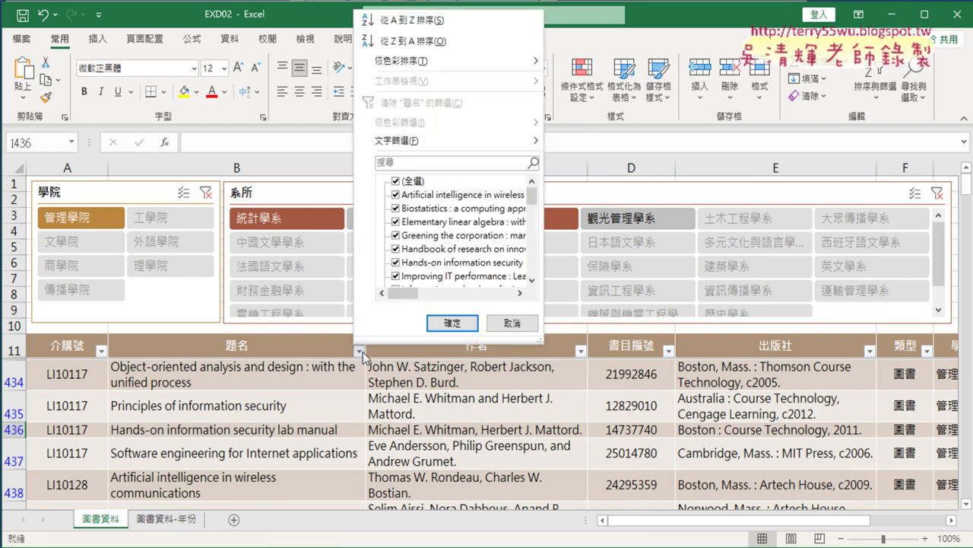
mouse_move(448, 145)
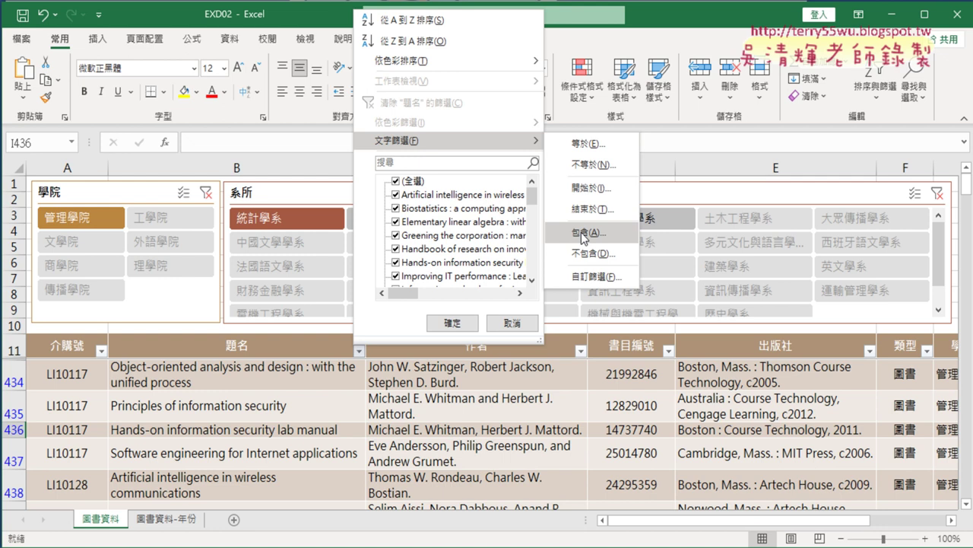
click(584, 233)
text(Network)
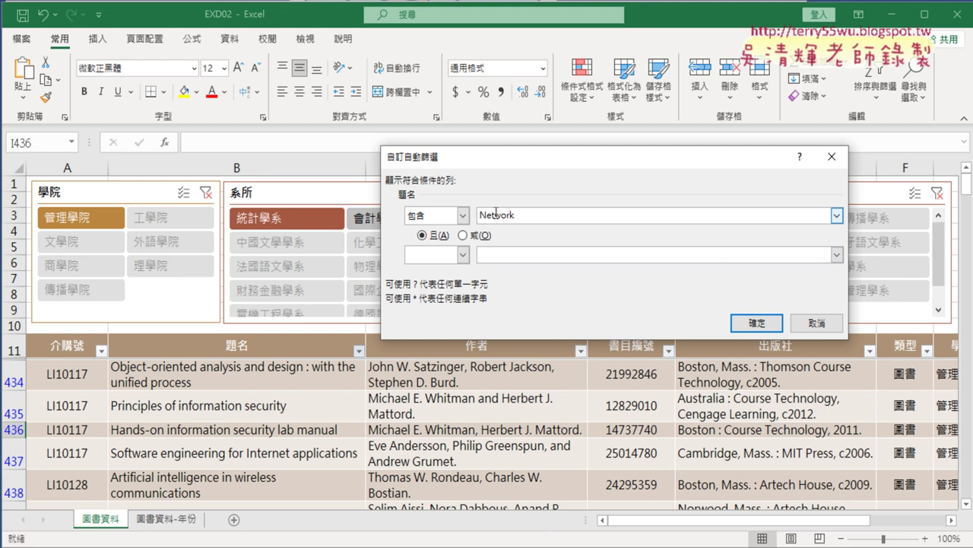
Set the custom filter to 或 so rows meeting either condition match.
click(479, 215)
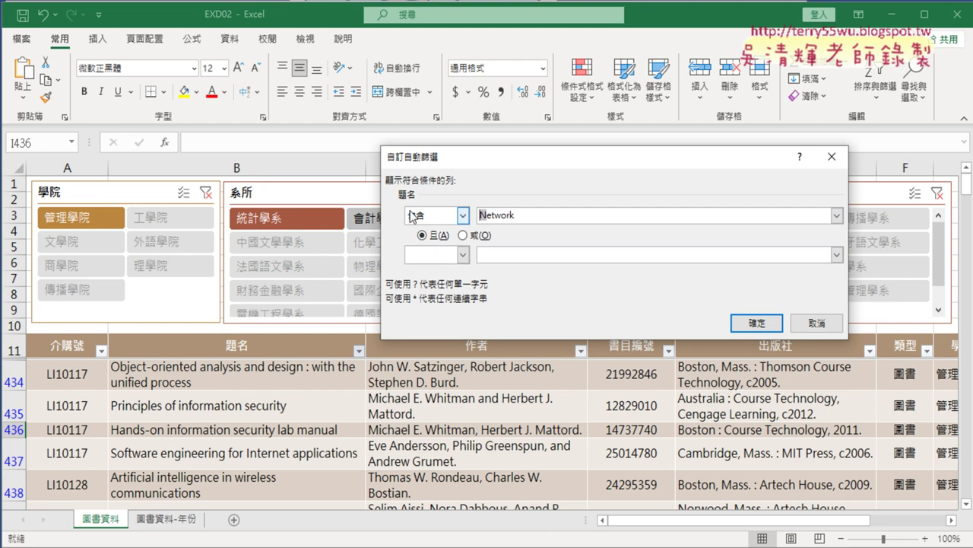
click(464, 236)
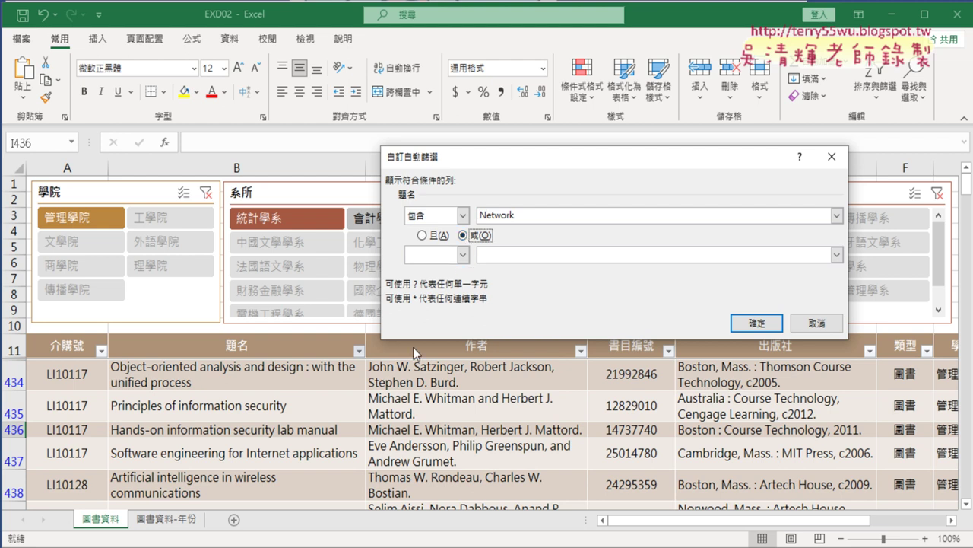
key(alt+Tab)
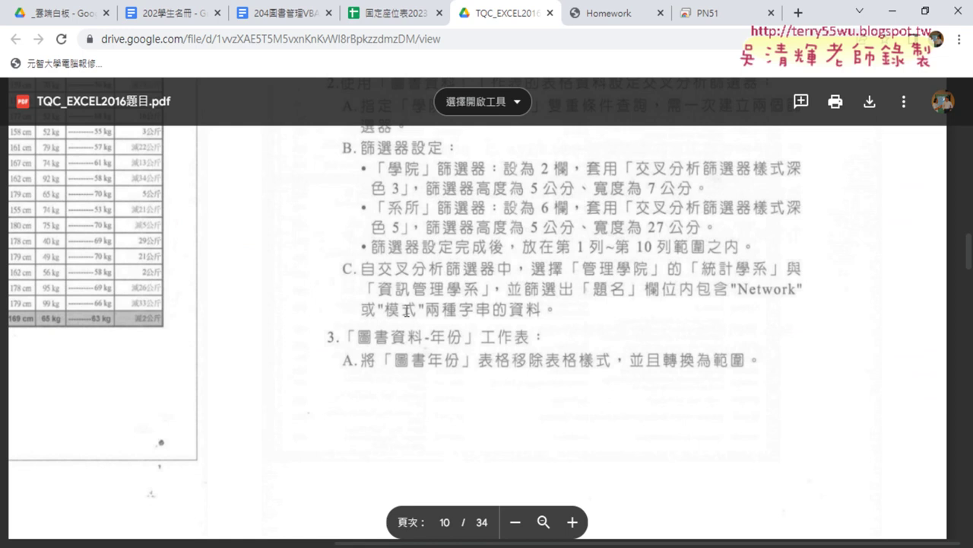
click(903, 19)
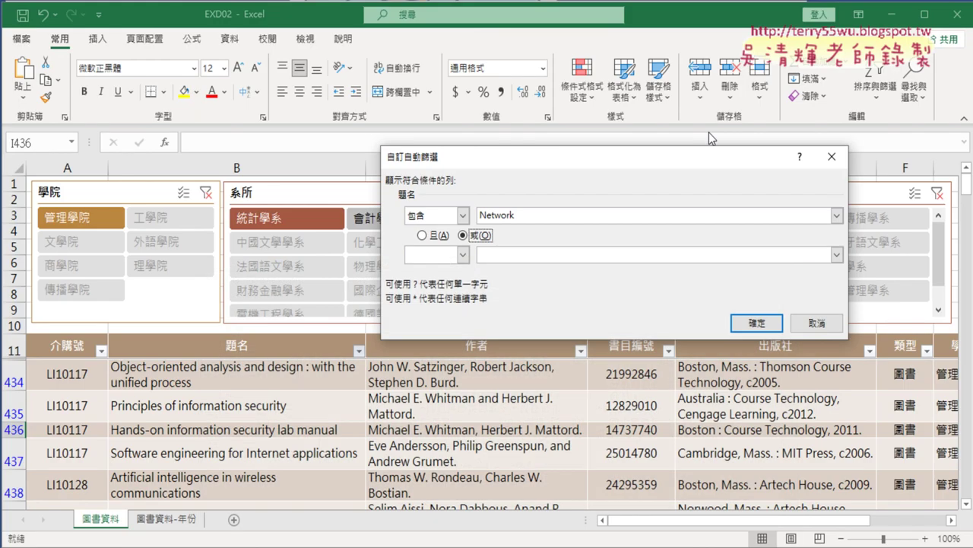
click(463, 236)
Add a second condition 包含 模式 and apply, leaving 4 matching titles.
click(463, 256)
drag(463, 286, 464, 318)
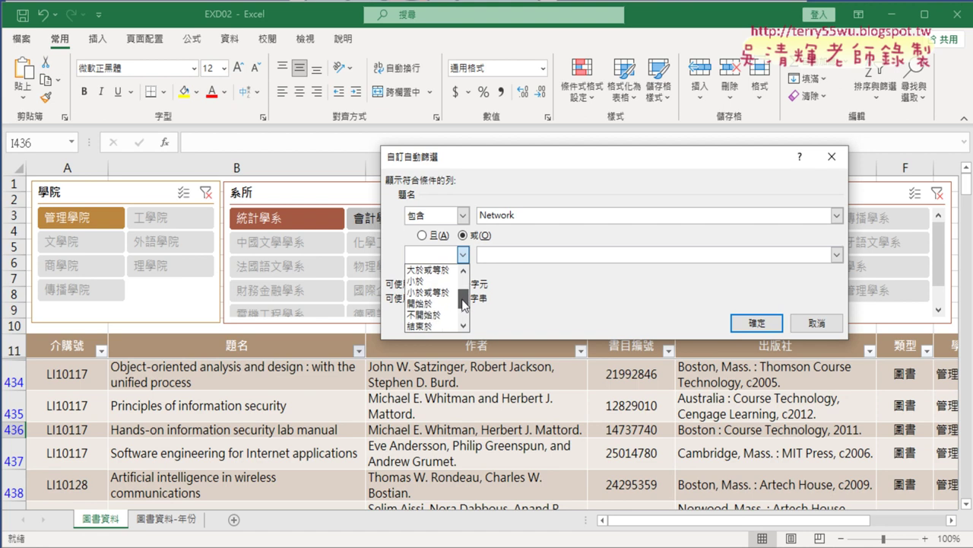
click(437, 314)
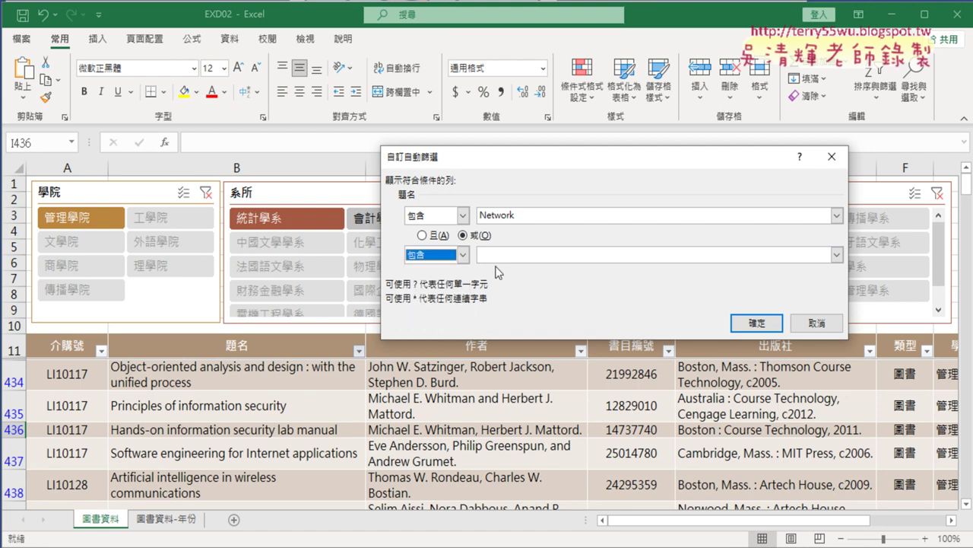
click(525, 250)
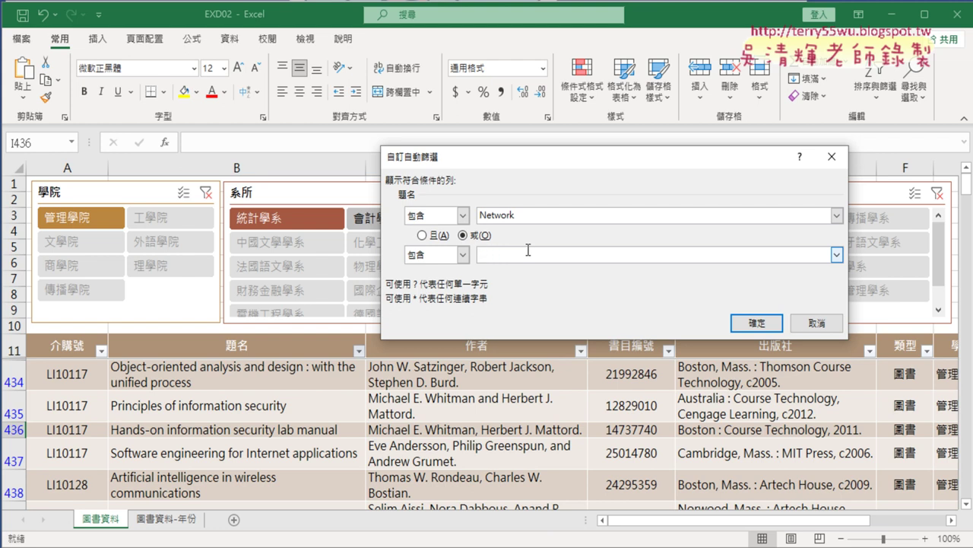
text(門)
text(模式)
click(529, 216)
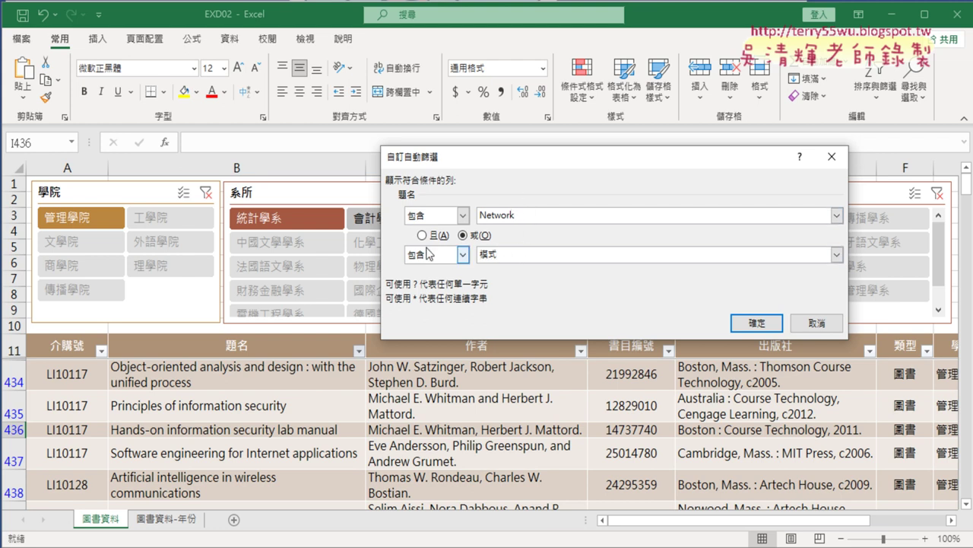
click(481, 254)
click(764, 325)
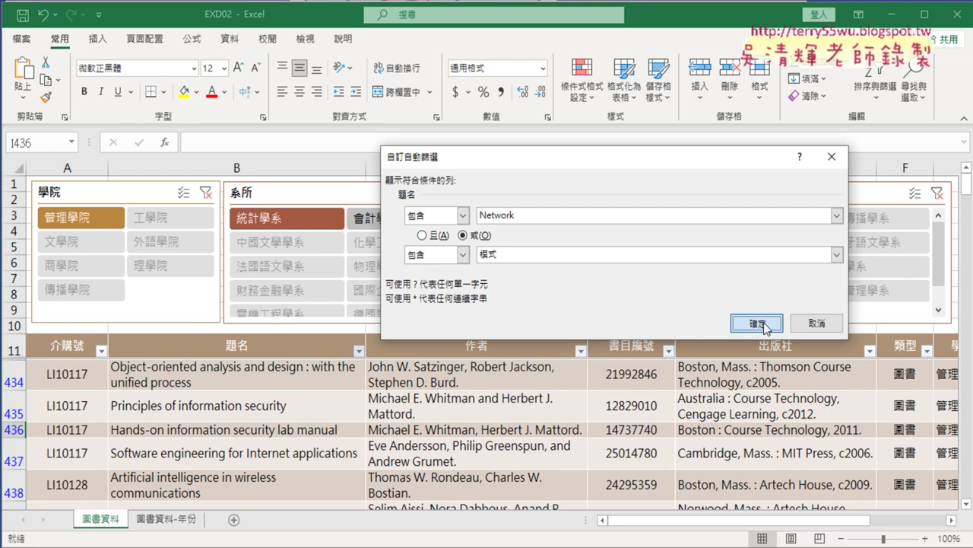
click(765, 324)
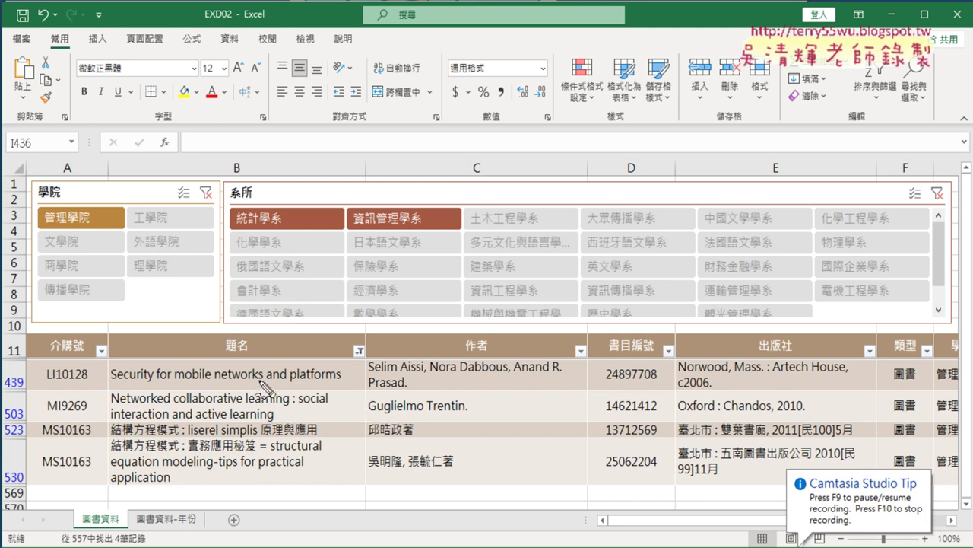
Mark the Network and 模式 matches in the four titles, clear the marks, and return to the PDF.
drag(263, 388, 275, 377)
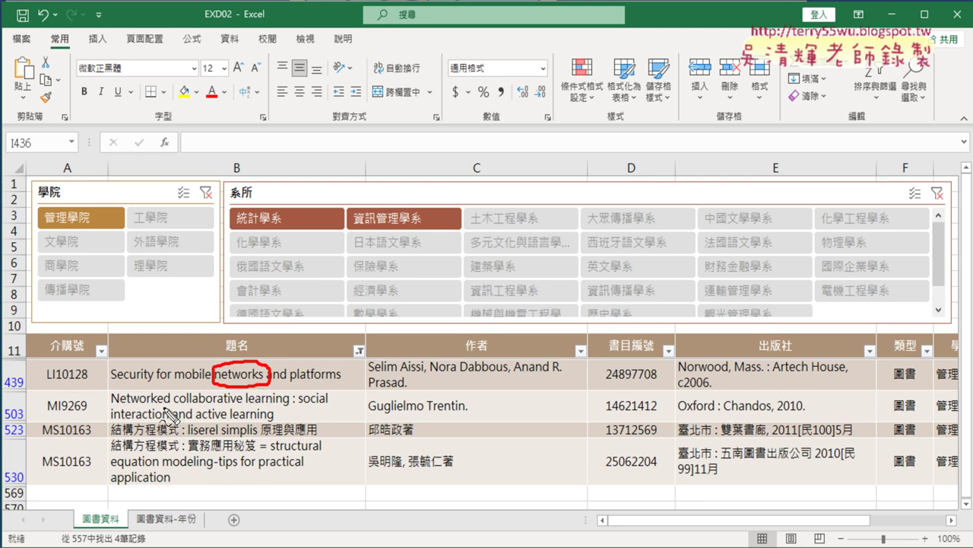
mouse_move(167, 396)
mouse_down()
mouse_move(112, 405)
mouse_move(152, 416)
mouse_up()
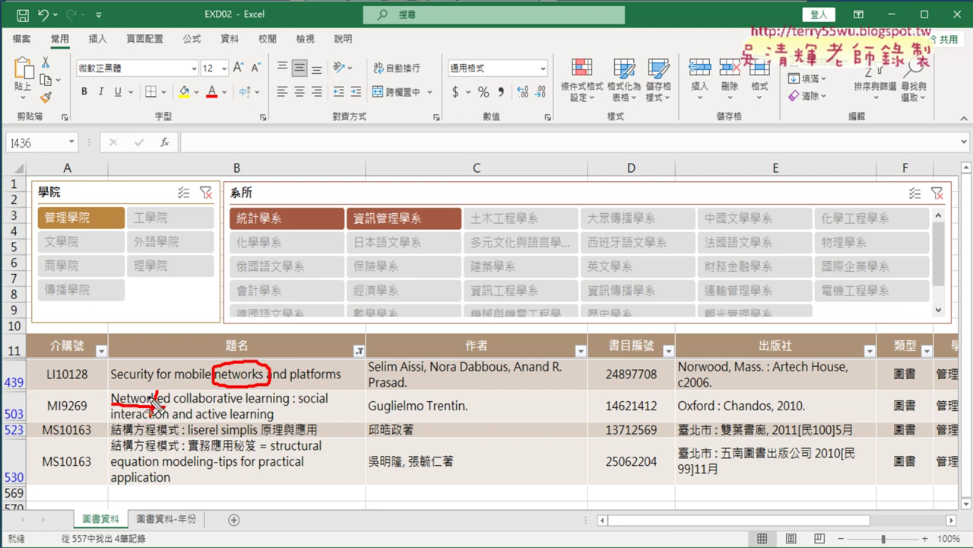
mouse_move(163, 439)
mouse_down()
mouse_move(175, 438)
mouse_move(177, 452)
mouse_up()
key(Escape)
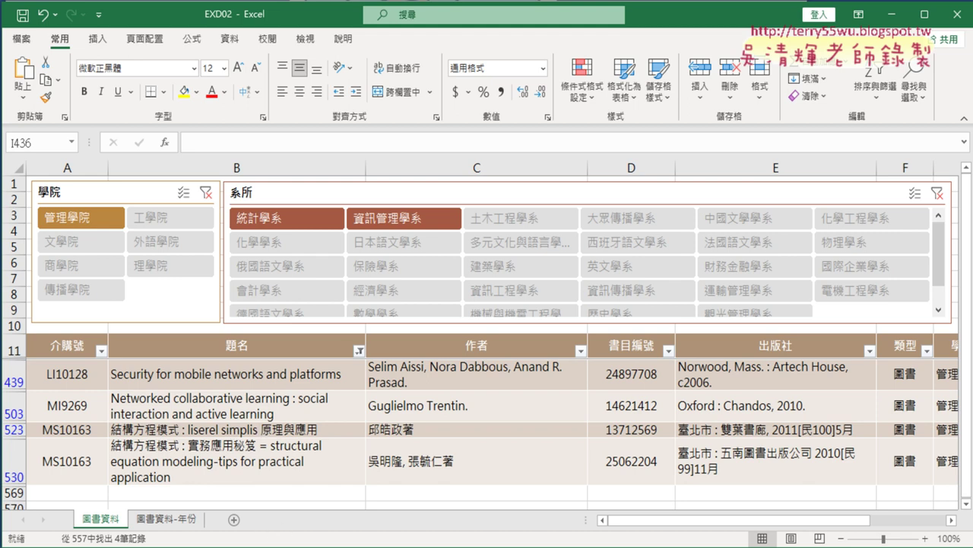
key(alt+Tab)
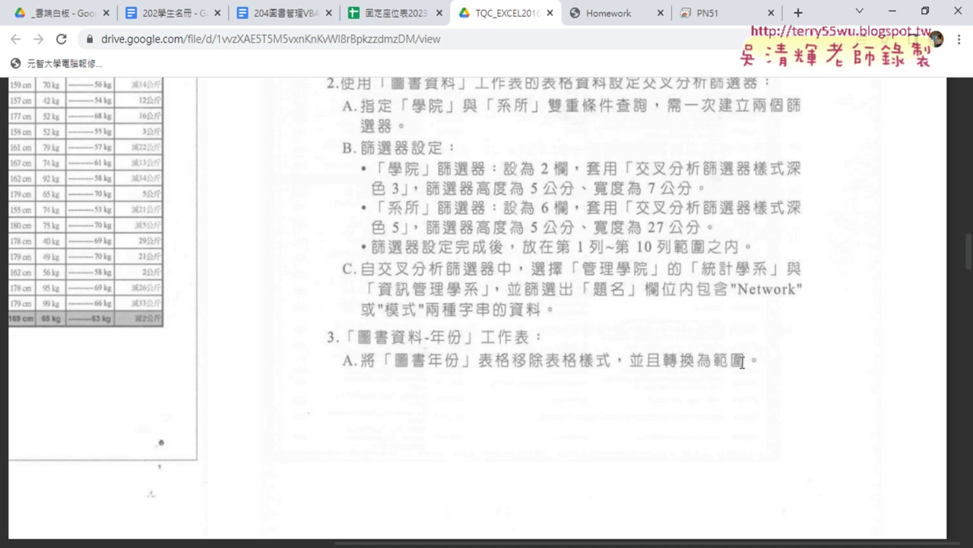
Read task 3 in the PDF and return to the EXD02 workbook.
mouse_move(454, 470)
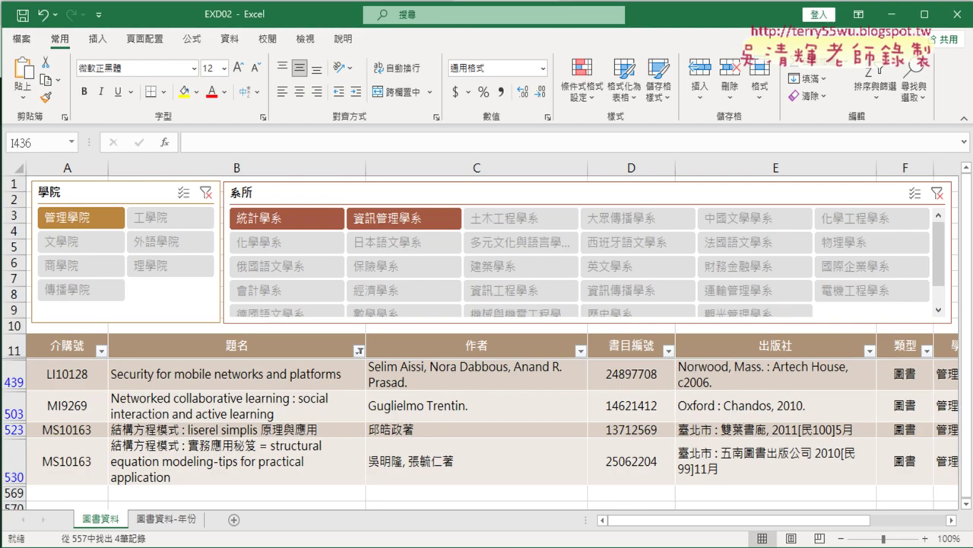
key(alt+Tab)
On the 圖書資料-年份 sheet, jump to the table's top and show the 格式化為表格 styles.
click(175, 519)
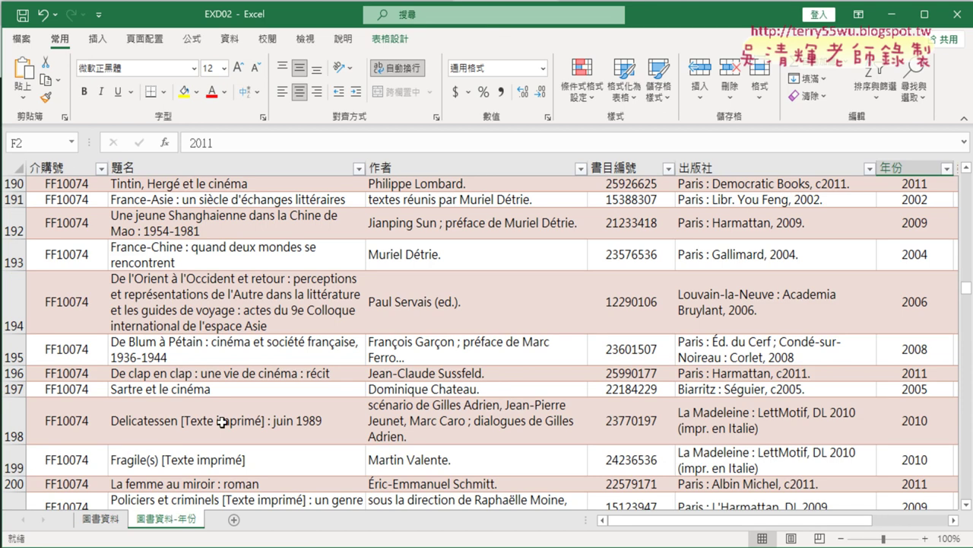
scroll(219, 417, up, 8)
scroll(220, 416, up, 8)
scroll(220, 416, up, 8)
scroll(96, 285, up, 4)
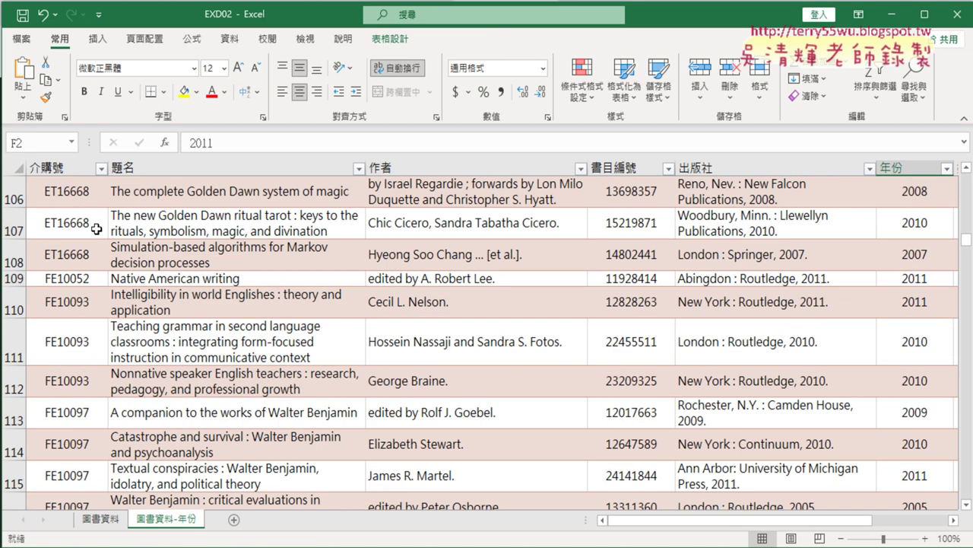
scroll(84, 244, up, 4)
scroll(71, 200, up, 1)
click(59, 224)
key(ctrl+Home)
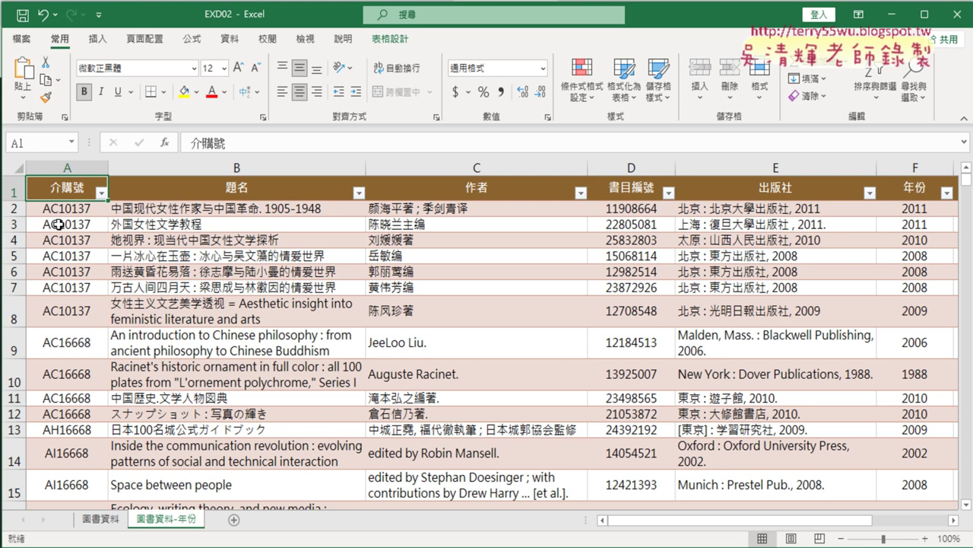
click(638, 95)
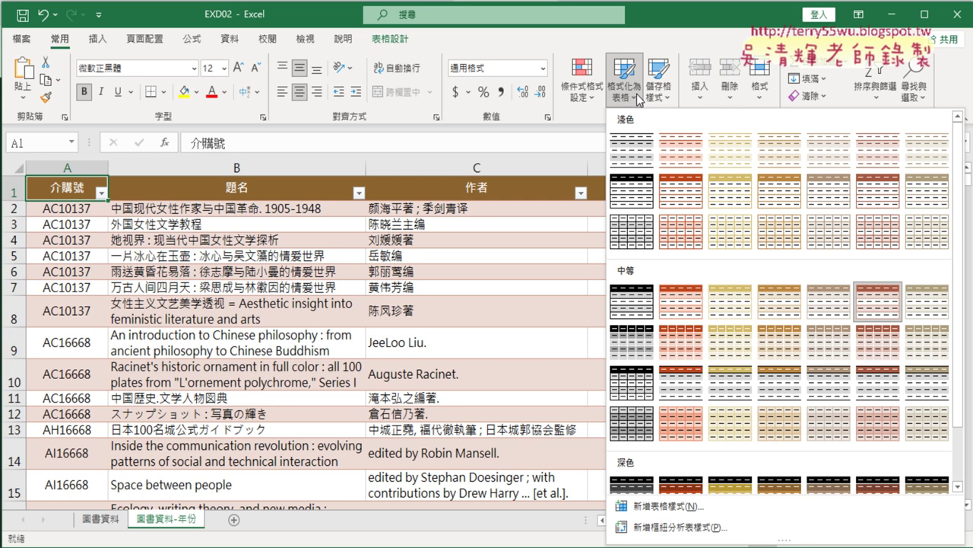
Close the style menu and expand the full Table Styles gallery on 表格設計.
click(665, 33)
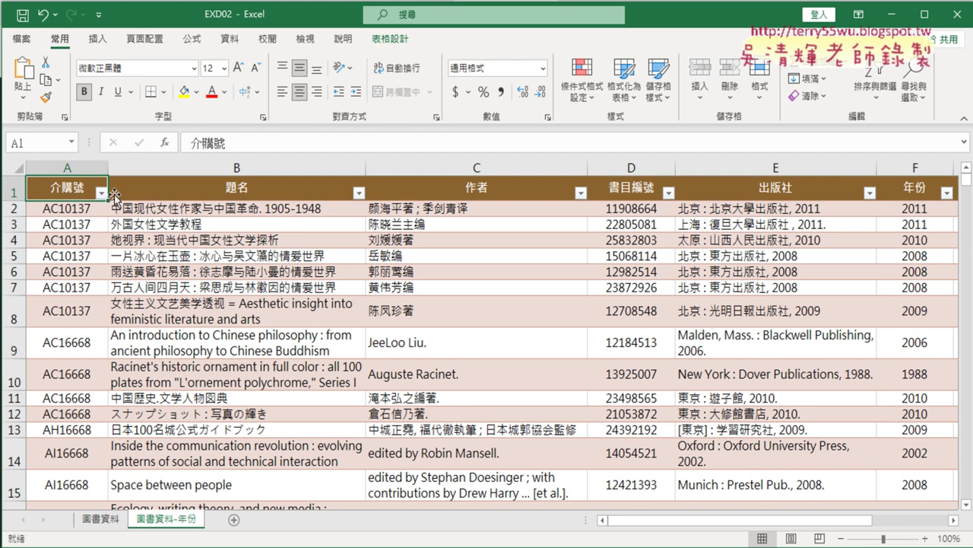
click(392, 41)
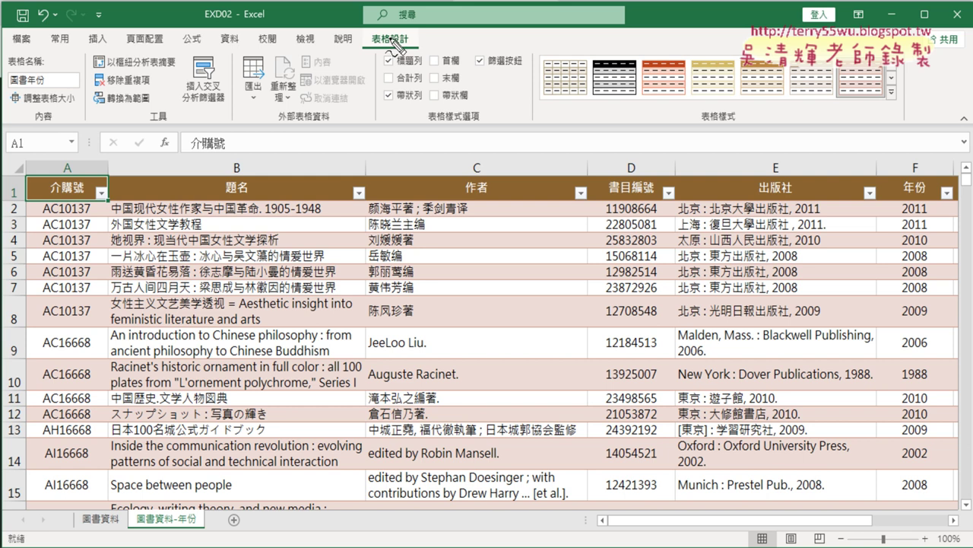
drag(365, 53, 425, 48)
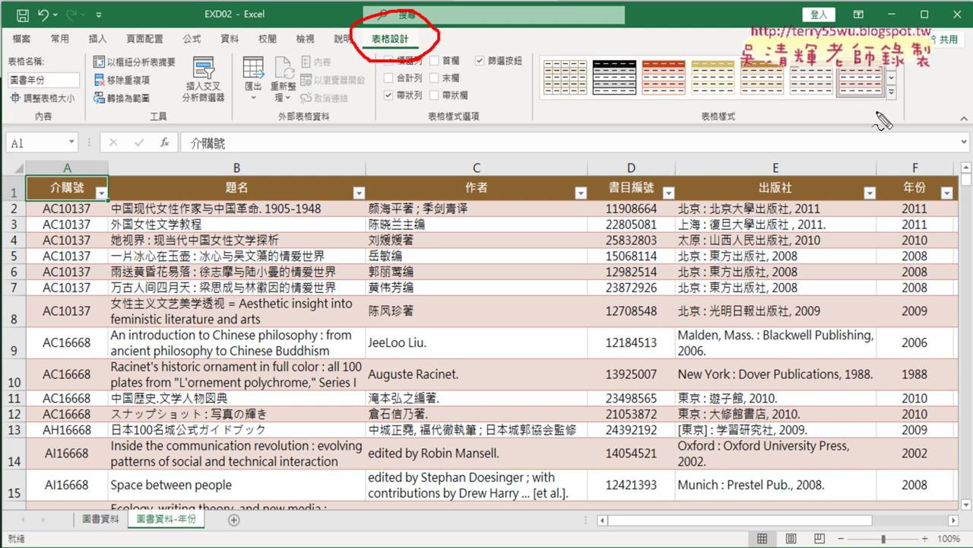
drag(895, 125, 910, 114)
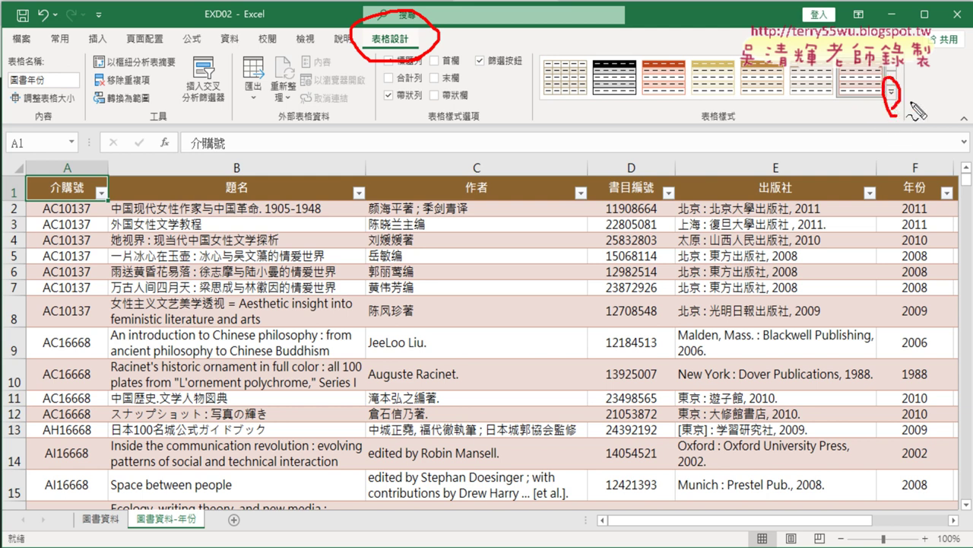
key(Escape)
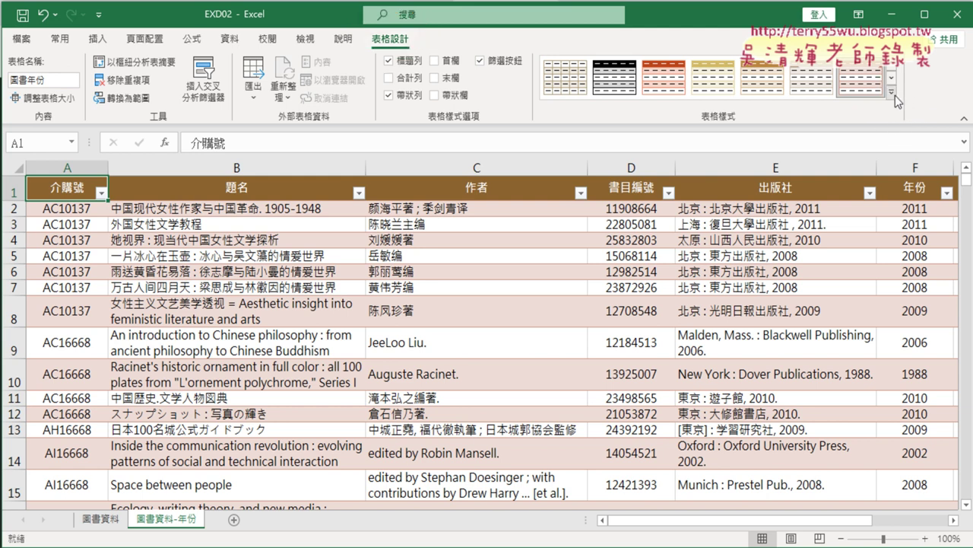
click(891, 92)
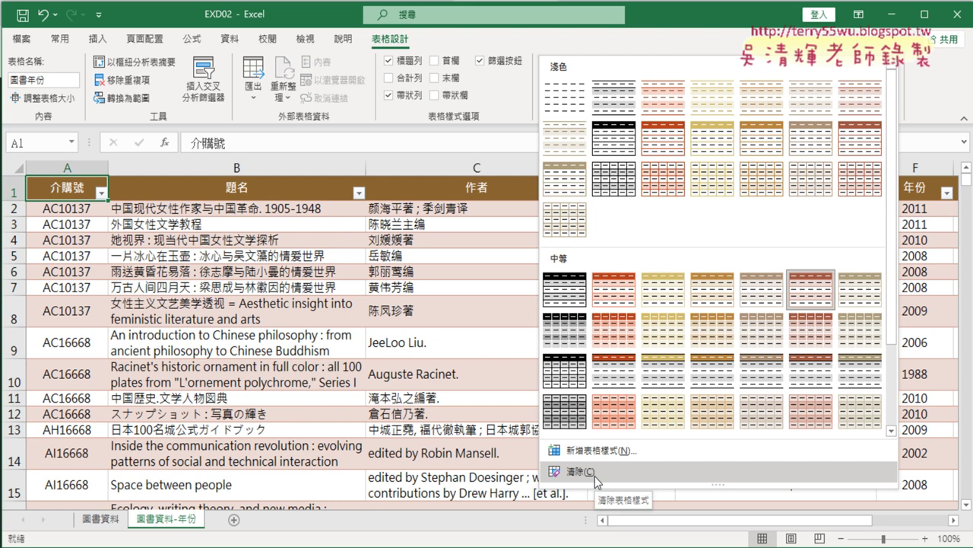
Select A1:I557 and apply 清除 from the Table Styles gallery to remove the banded style.
click(595, 476)
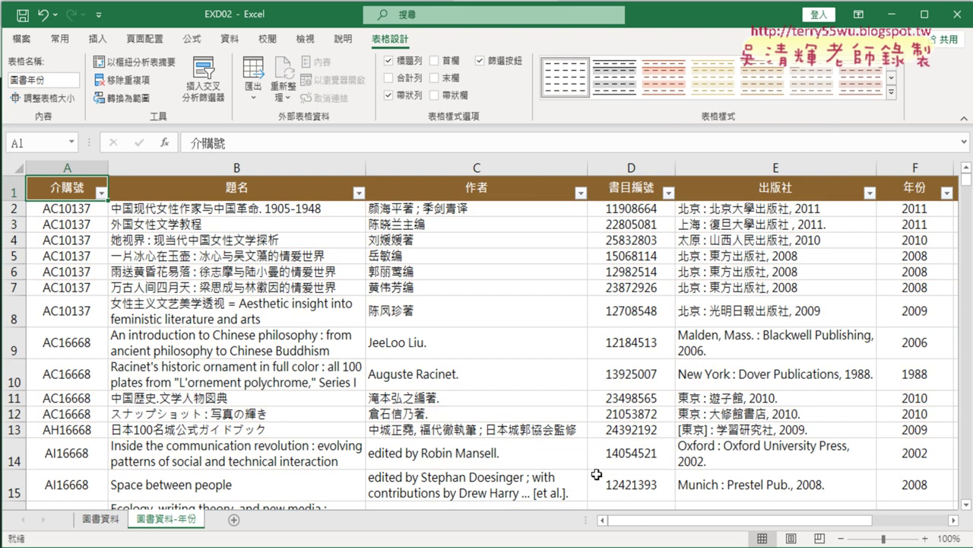
key(ctrl+z)
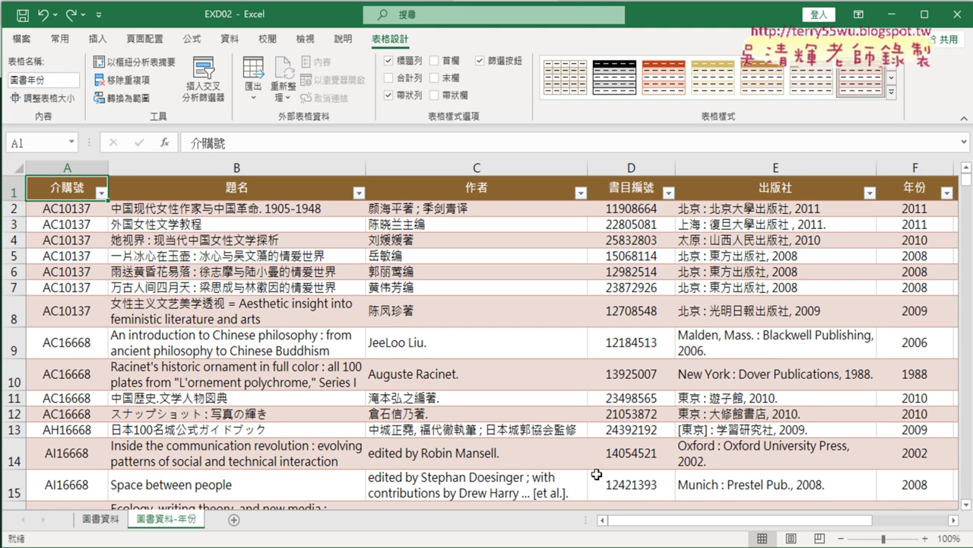
key(ctrl+shift+Right)
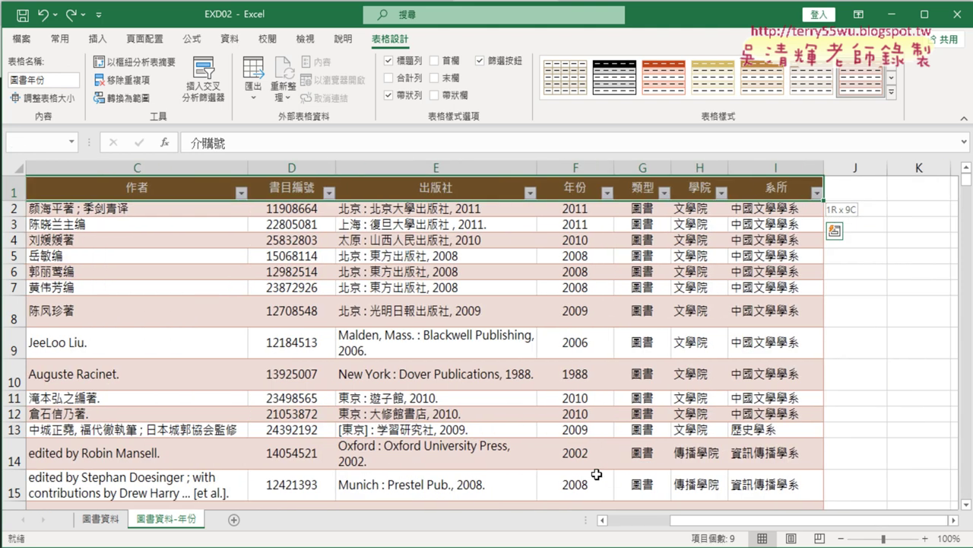
key(ctrl+shift+Down)
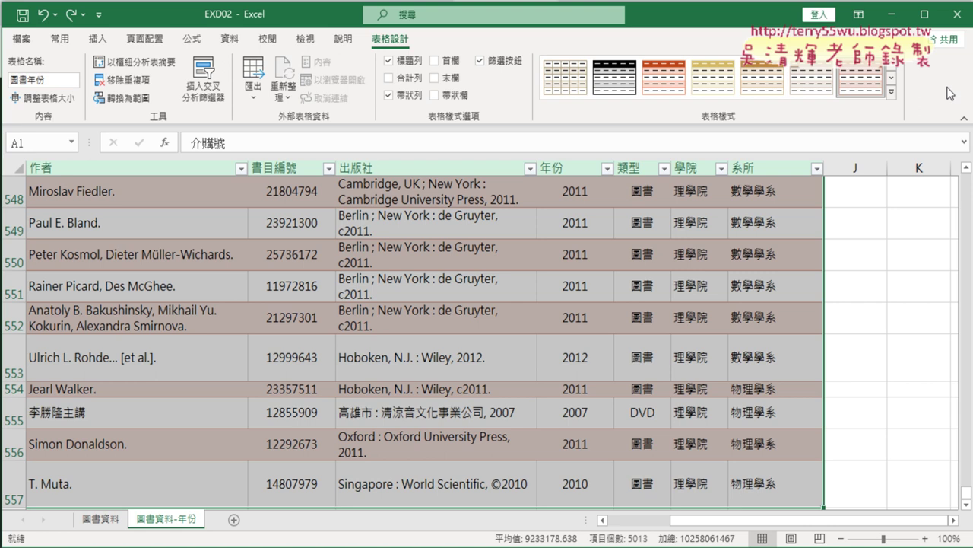
click(893, 93)
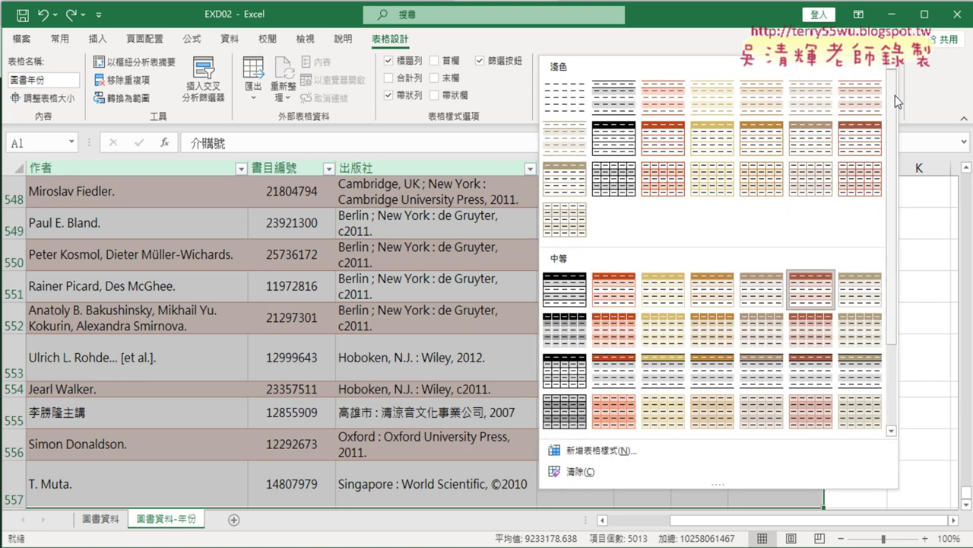
click(571, 471)
drag(839, 522, 778, 521)
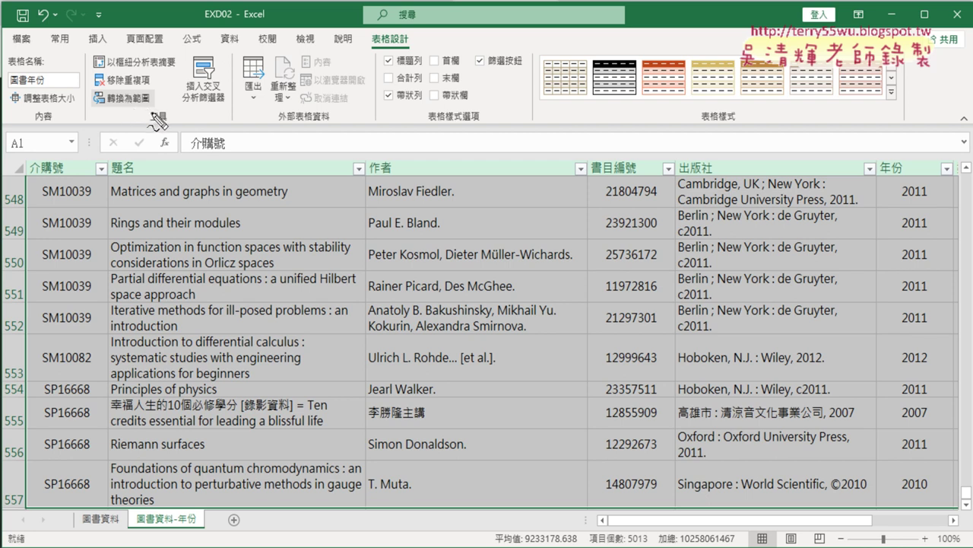
Convert the 圖書年份 table to a normal range, confirm with 是, and select A1.
mouse_move(149, 108)
mouse_down()
mouse_move(110, 119)
mouse_move(150, 108)
mouse_up()
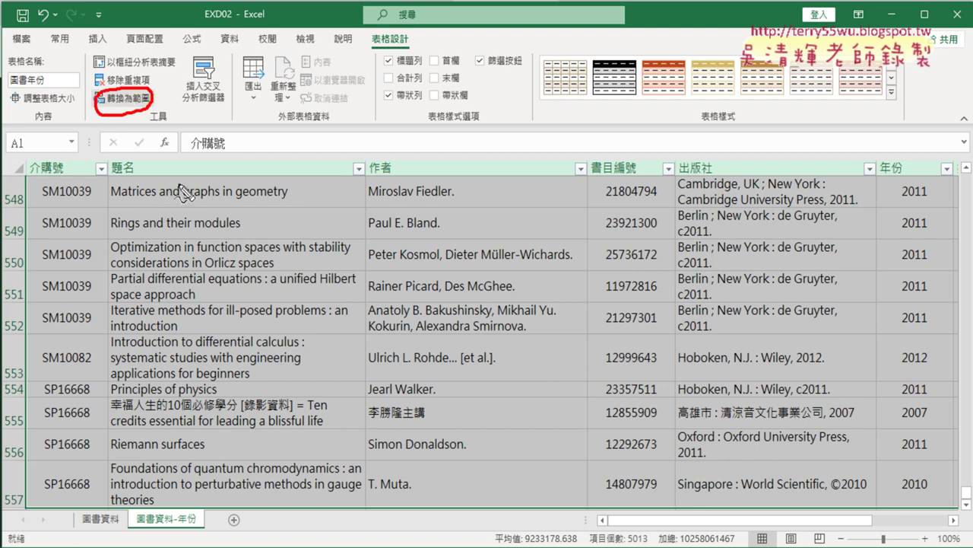
key(Escape)
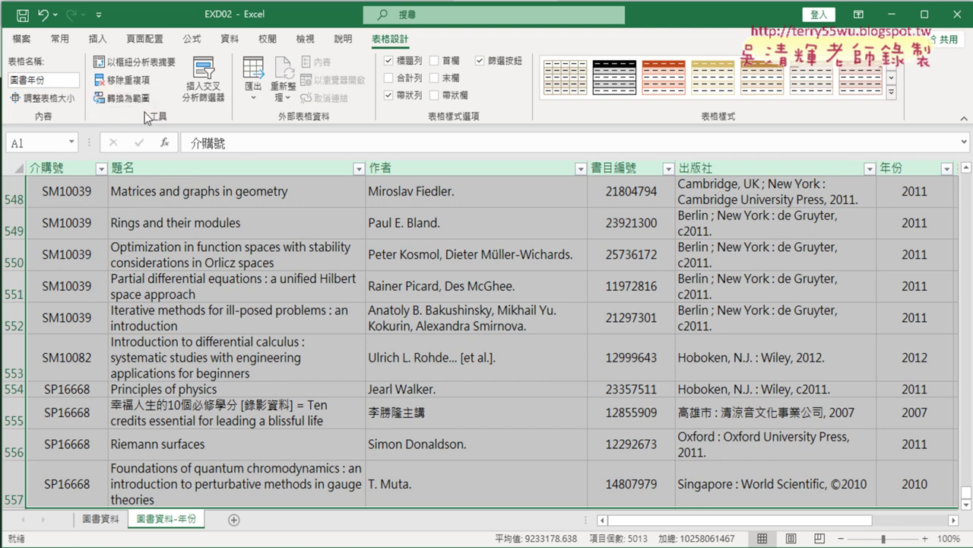
click(137, 103)
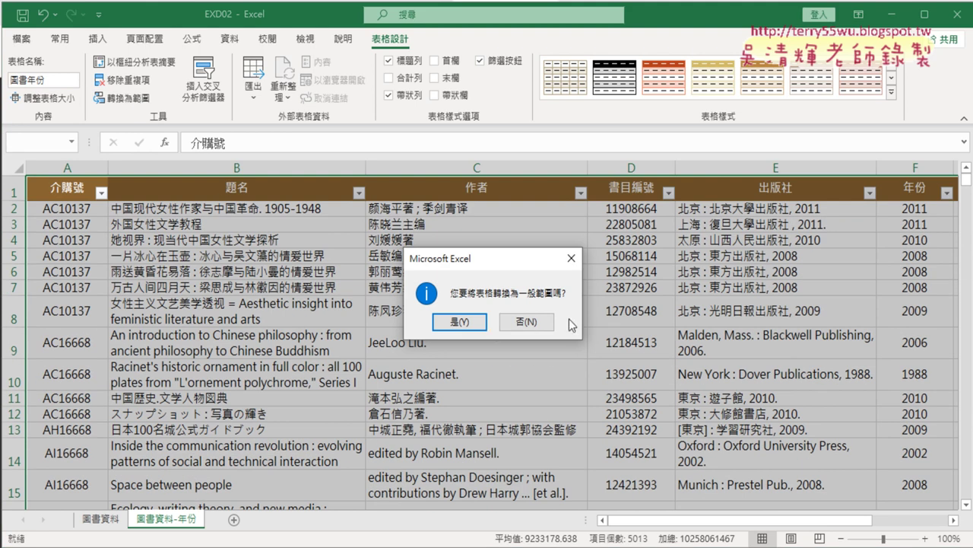
click(459, 323)
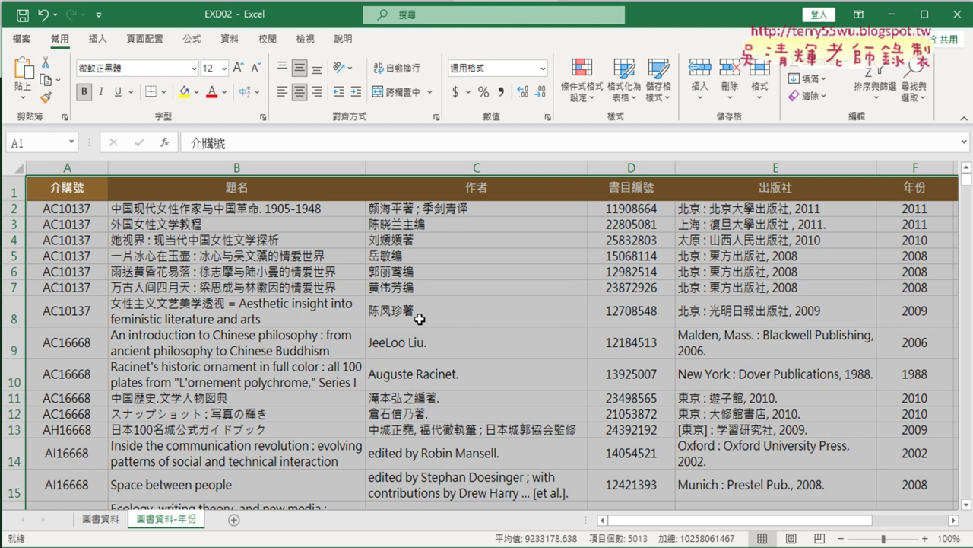
click(141, 191)
click(76, 192)
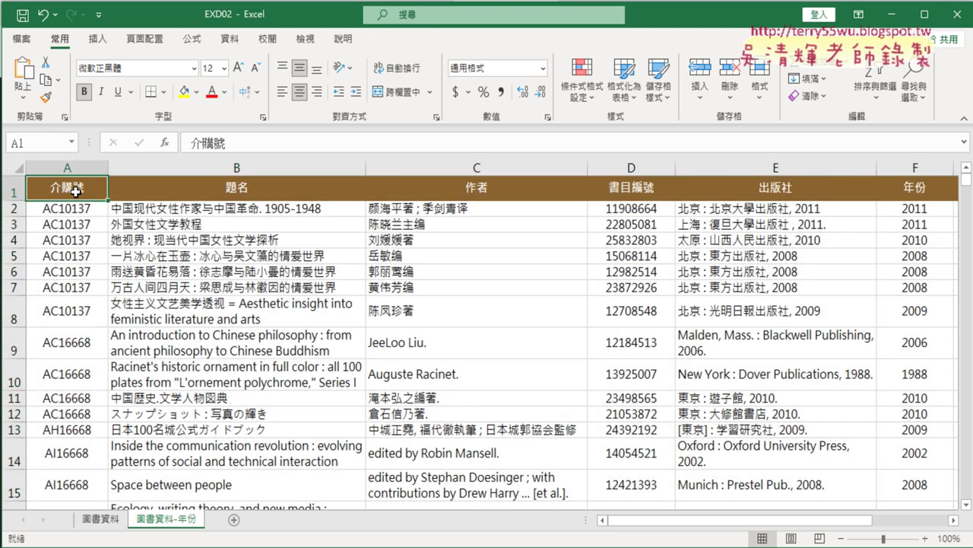
key(alt+Tab)
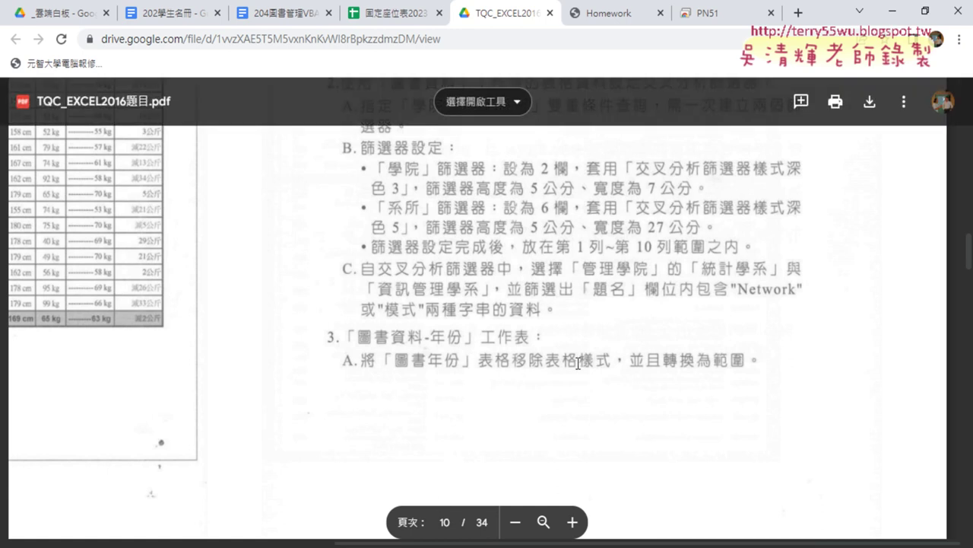
click(895, 14)
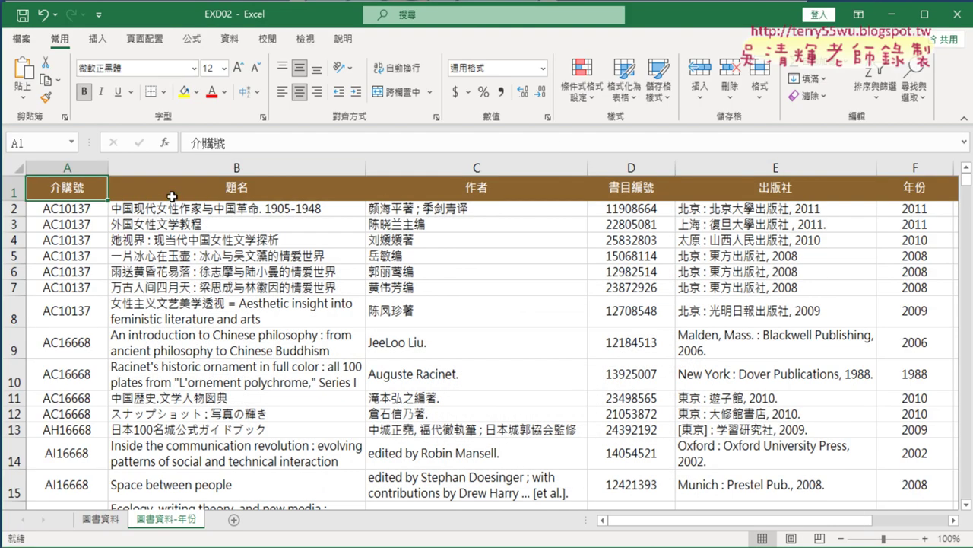
Select A1:I557, look over the 格式化為表格 styles without applying one, then return to the PDF.
key(ctrl+shift+Right)
key(ctrl+shift+Down)
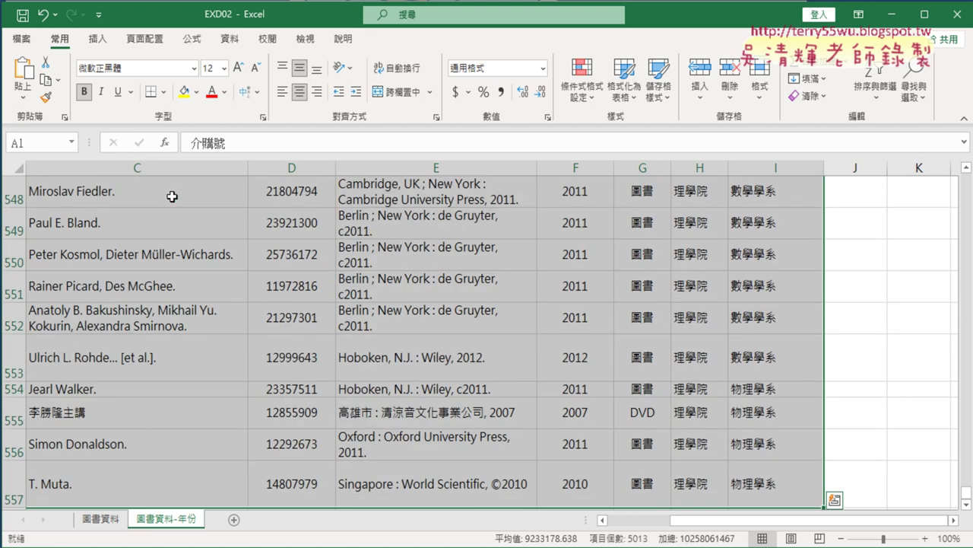
click(624, 83)
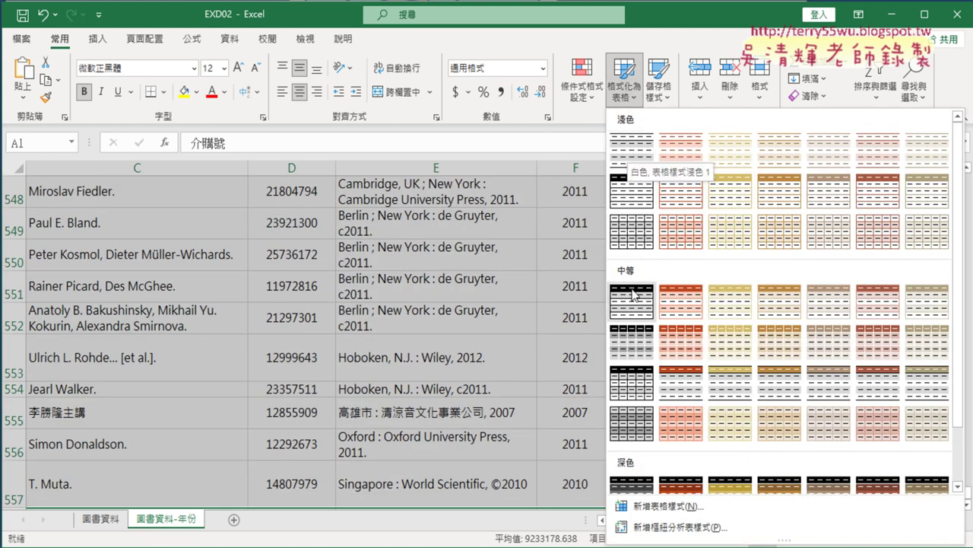
scroll(660, 397, down, 1)
scroll(660, 397, up, 1)
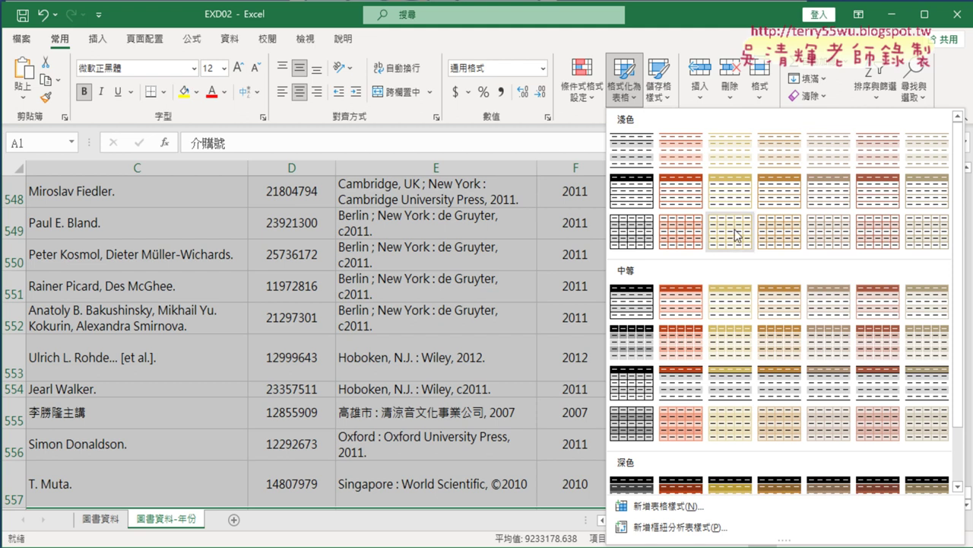
scroll(658, 231, down, 1)
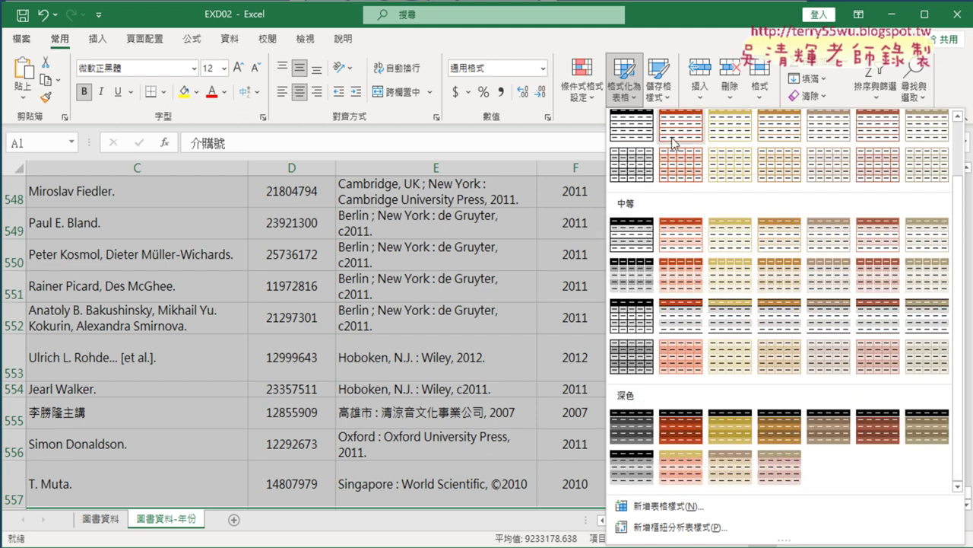
scroll(692, 177, up, 1)
click(656, 14)
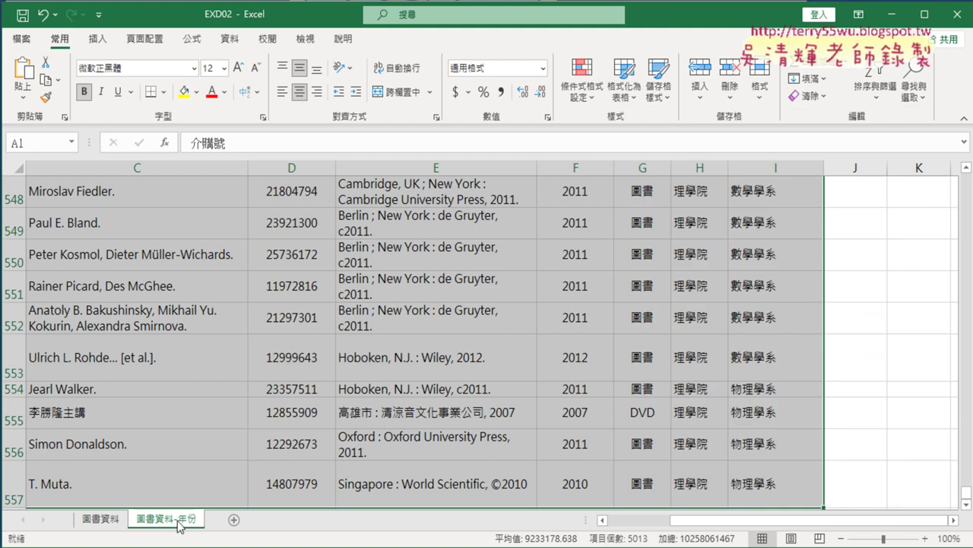
key(alt+Tab)
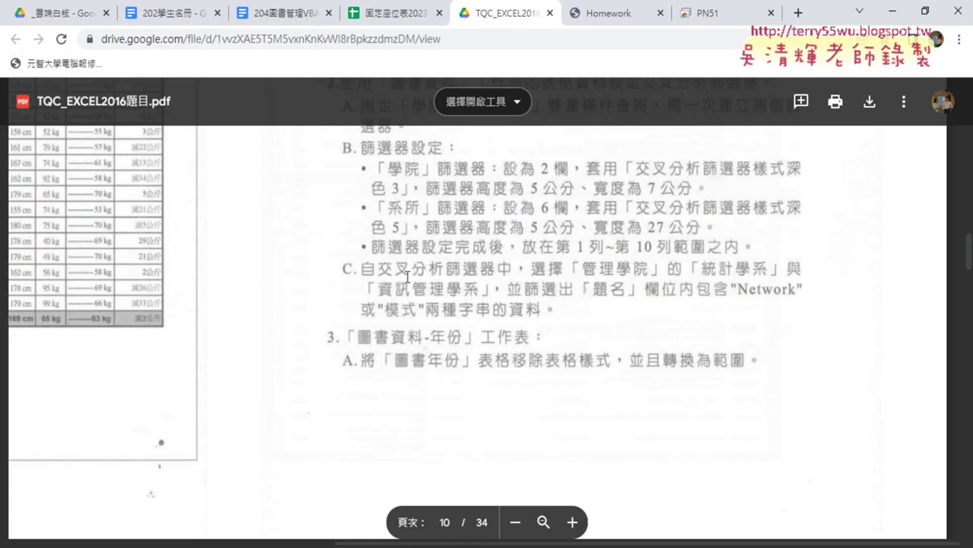